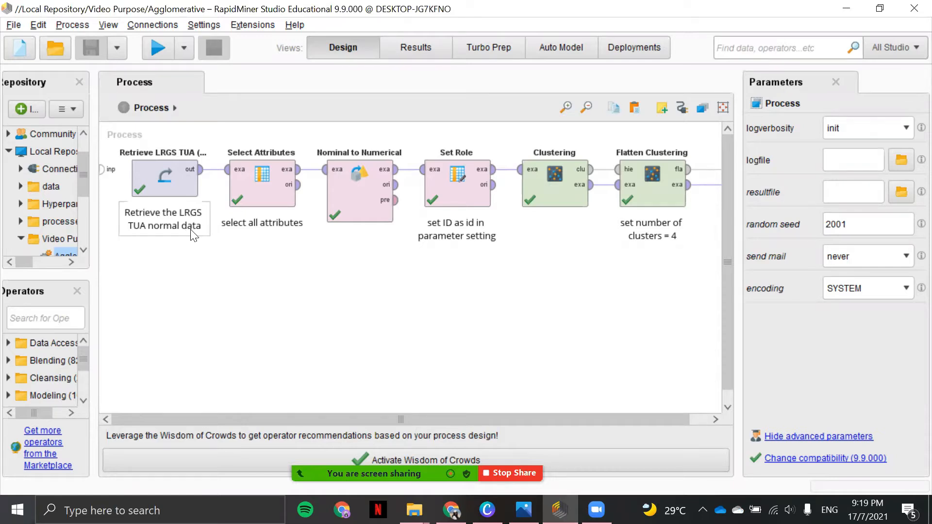
# Review the parameters of the Select Attributes, Nominal to Numerical and Set Role operators, including the attribute name ID and target role id.
pyautogui.click(264, 192)
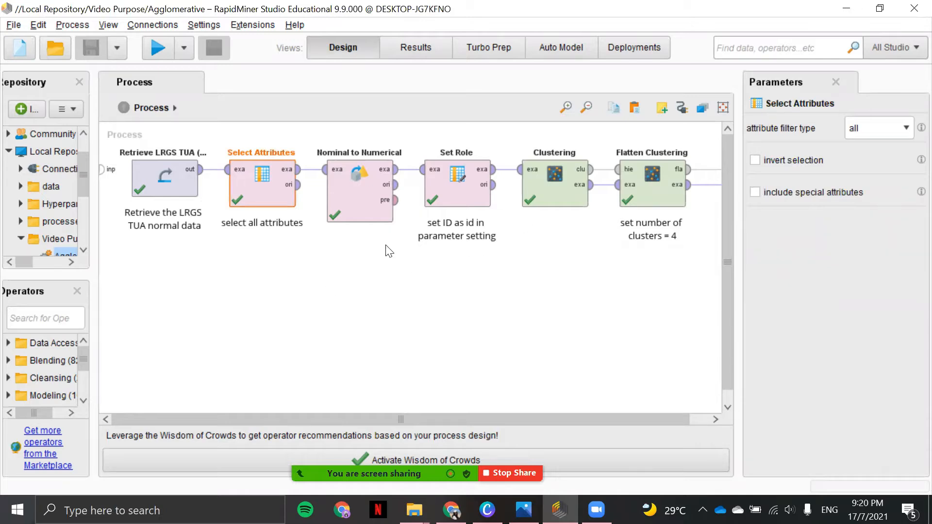
pyautogui.click(358, 202)
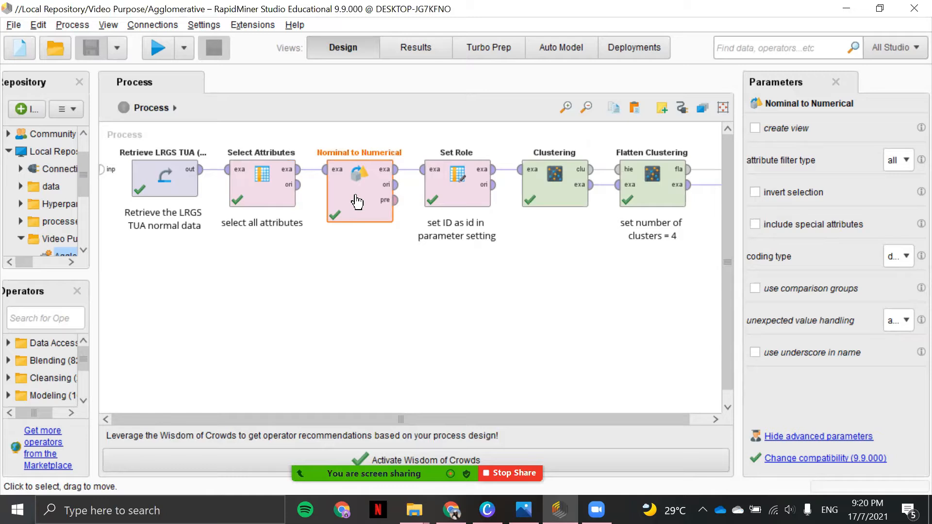
pyautogui.click(450, 192)
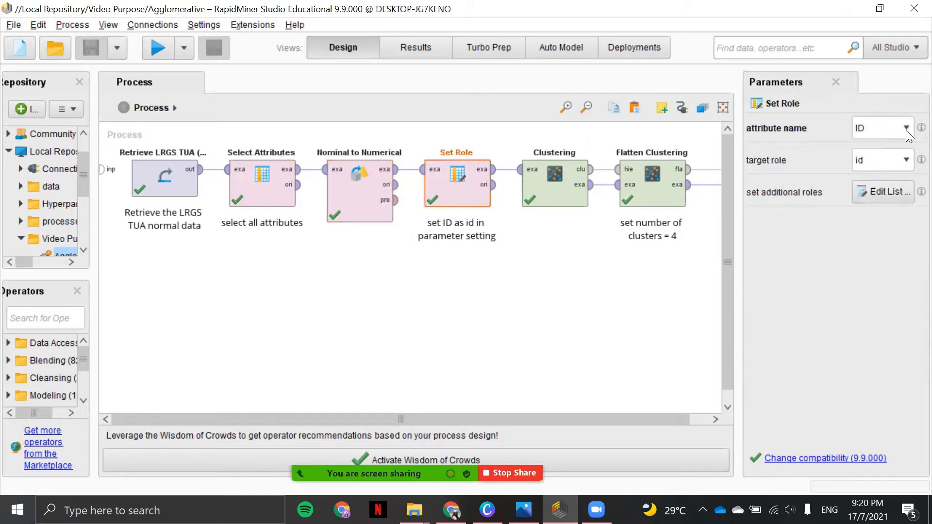
pyautogui.click(905, 130)
pyautogui.click(887, 277)
pyautogui.click(905, 161)
pyautogui.click(802, 216)
# Review the agglomerative Clustering operator's mode, measure types and numerical measure options, and the Flatten Clustering operator's number of clusters.
pyautogui.click(559, 206)
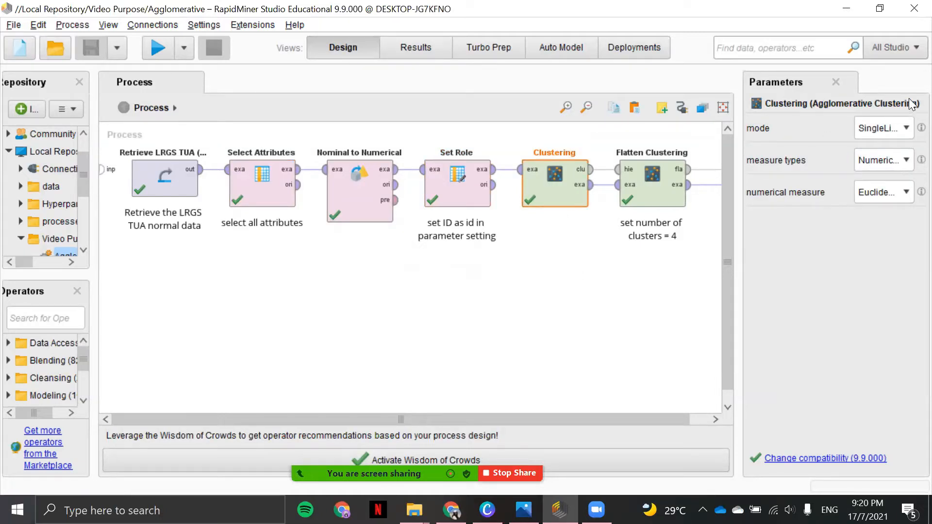
pyautogui.click(898, 131)
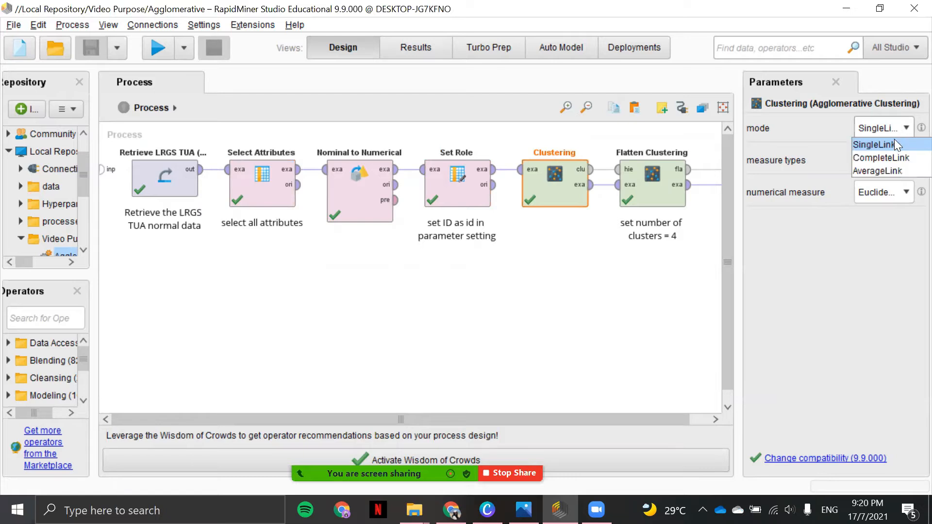
pyautogui.click(895, 144)
pyautogui.click(903, 130)
pyautogui.click(907, 127)
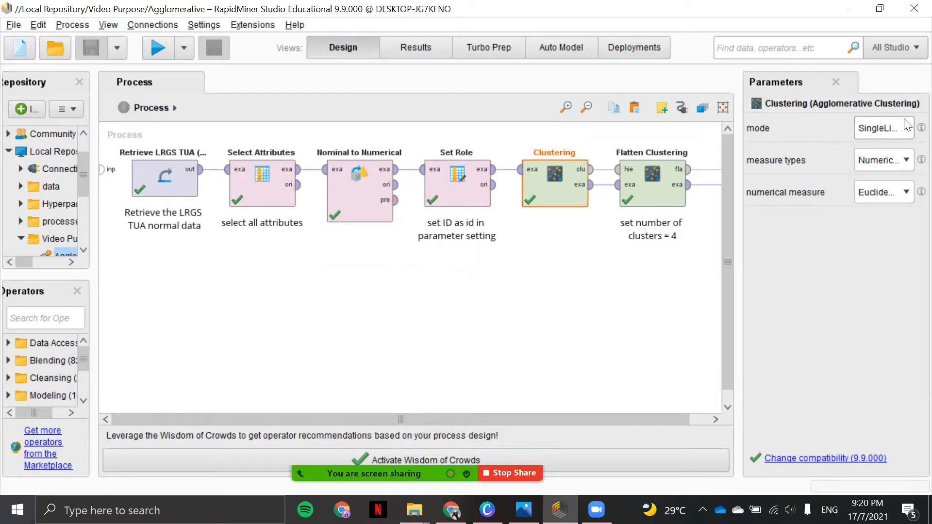
pyautogui.click(895, 164)
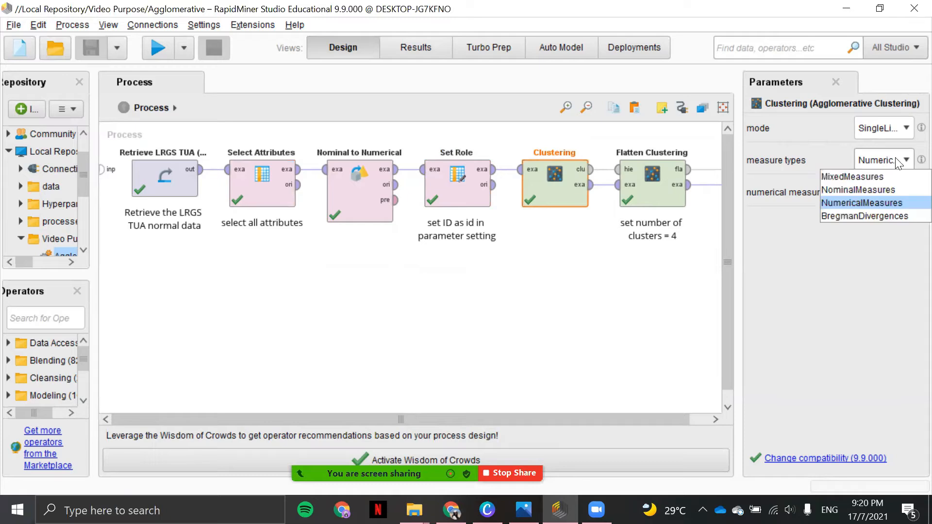
pyautogui.click(896, 163)
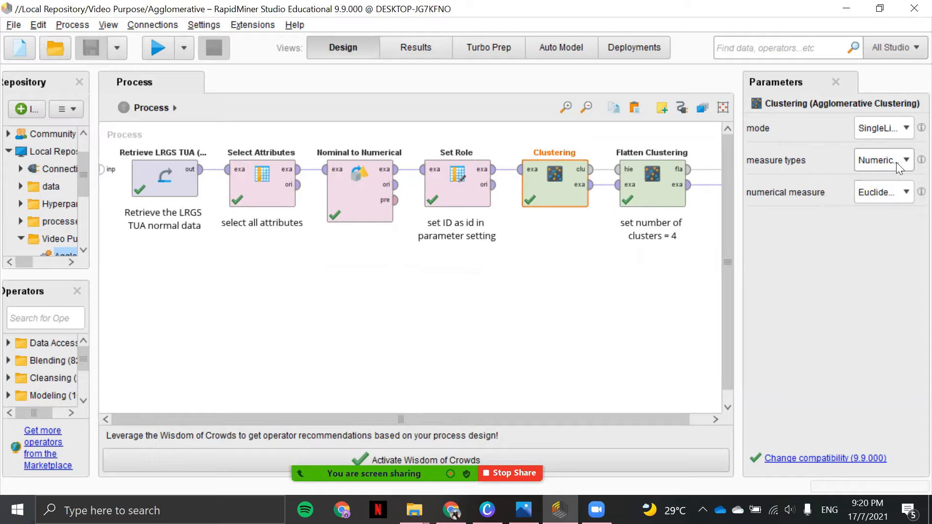
pyautogui.click(905, 193)
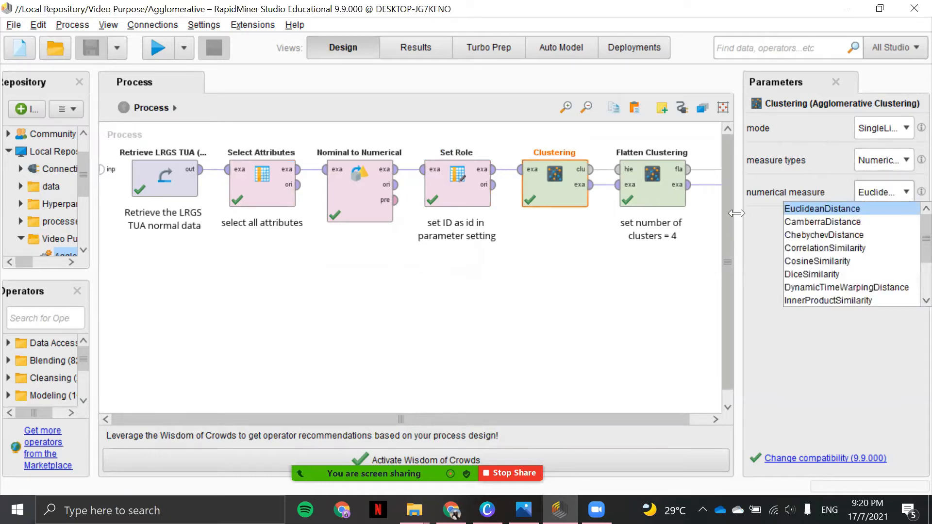
pyautogui.click(755, 217)
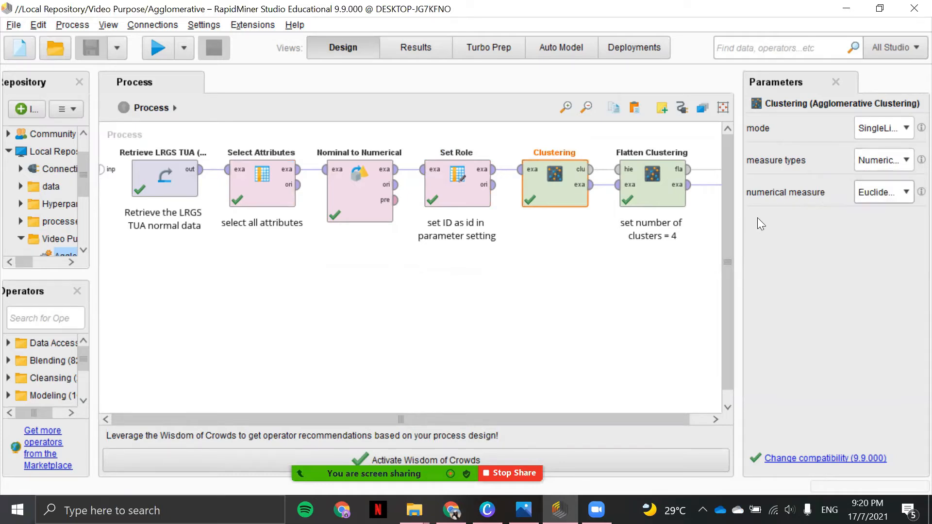
pyautogui.click(636, 192)
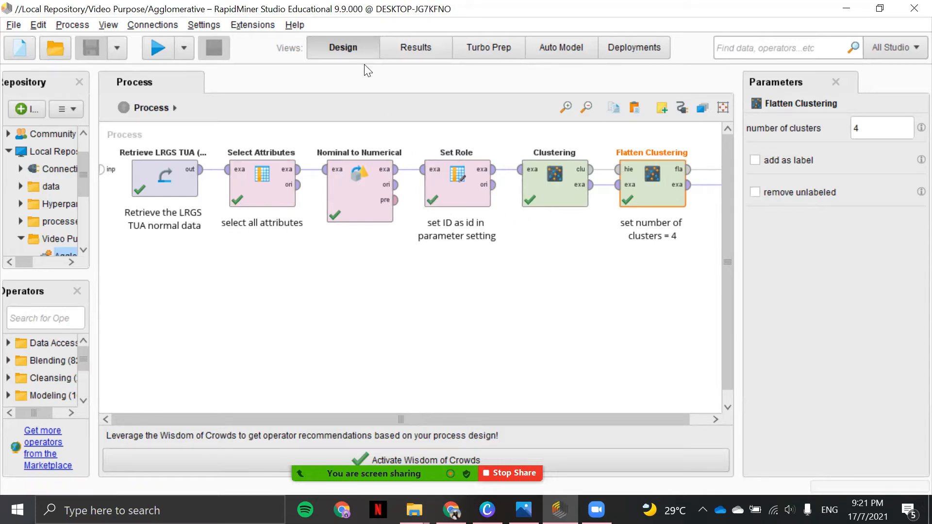
# Open the process results and inspect the cluster model description and the ExampleSet scatter plot.
pyautogui.click(429, 45)
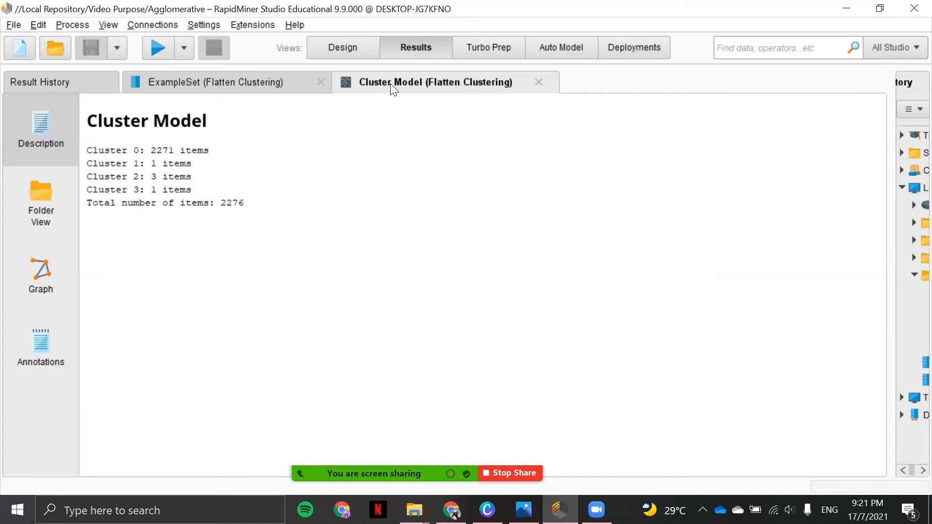
pyautogui.click(251, 90)
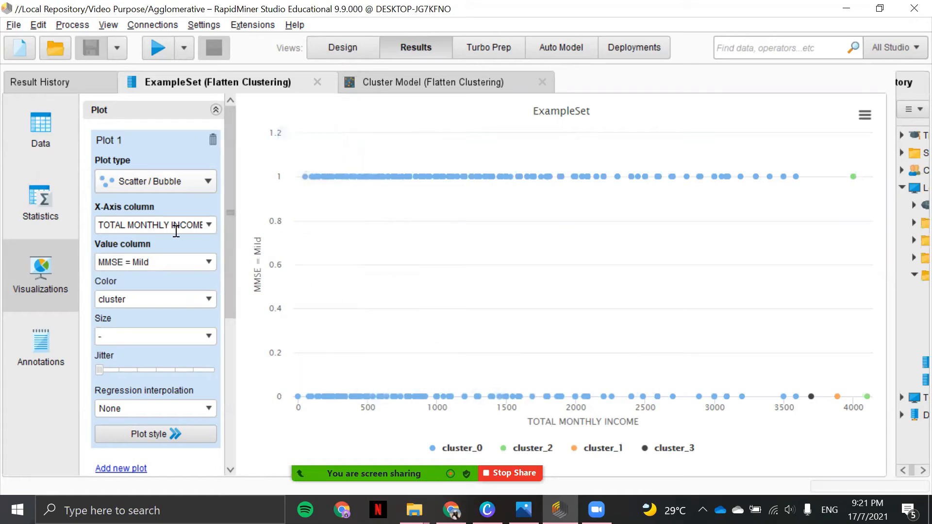
# Set the scatter plot's X-axis column to GENDER = Female and inspect the plotted cluster points.
pyautogui.click(202, 225)
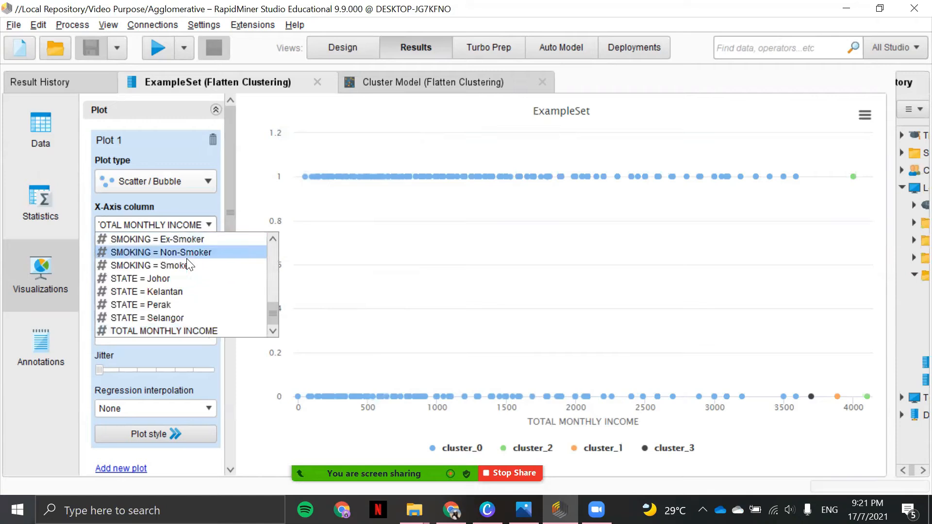
pyautogui.scroll(7, 176, 305)
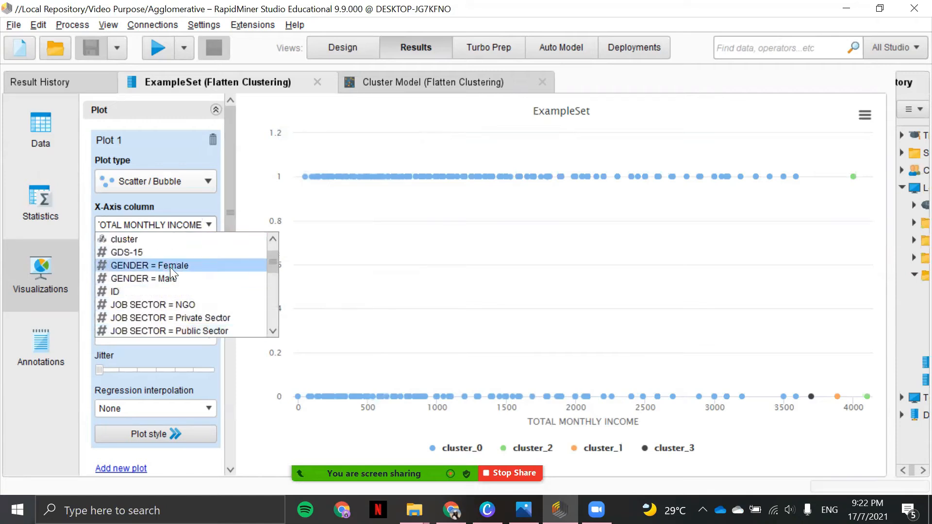
pyautogui.click(171, 265)
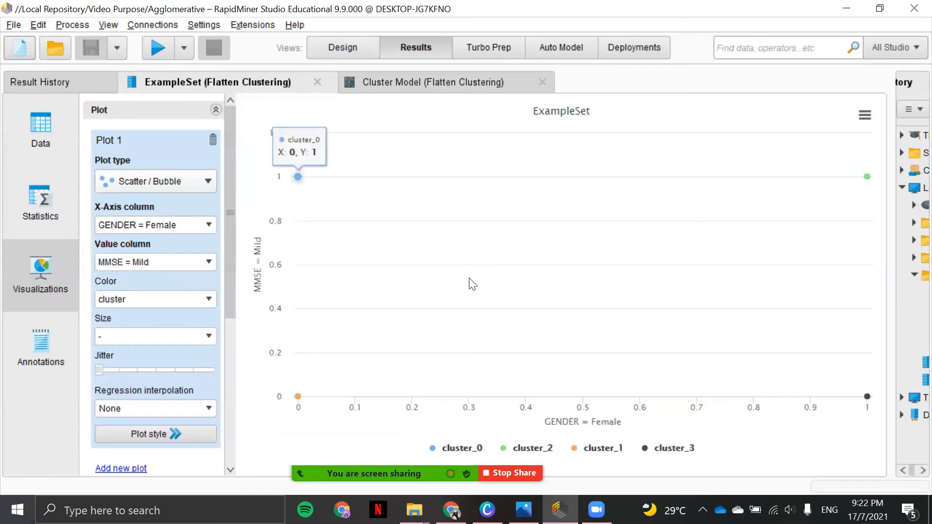
pyautogui.moveTo(817, 355)
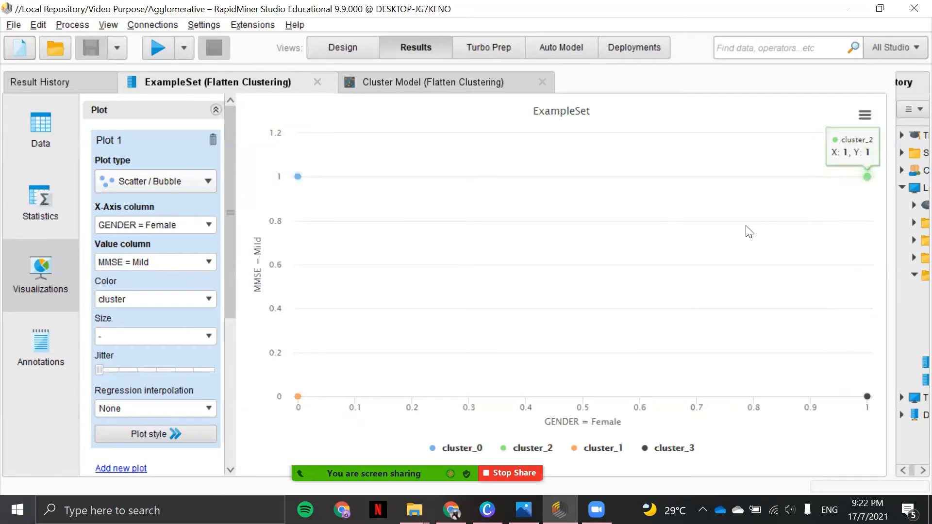
pyautogui.moveTo(426, 393)
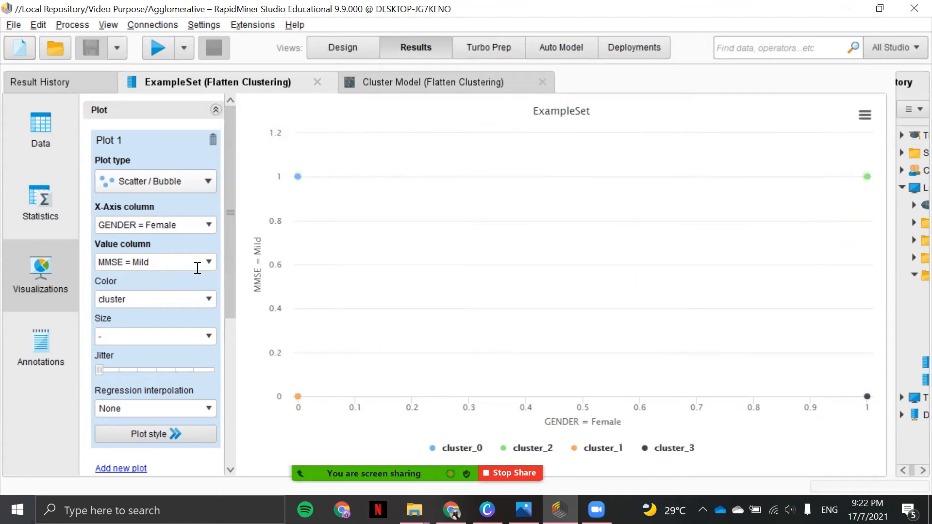
# Set the scatter plot's X-axis column to TOTAL MONTHLY INCOME.
pyautogui.click(205, 227)
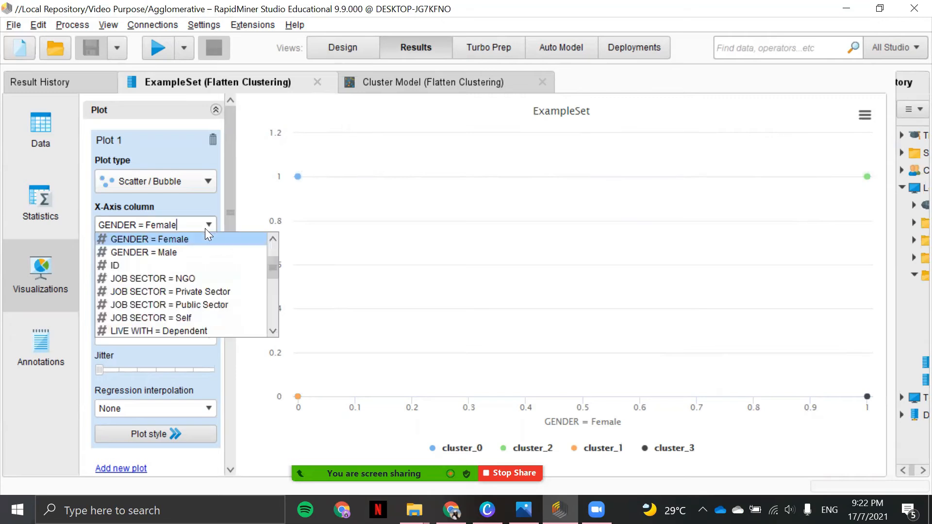
pyautogui.scroll(-5, 199, 284)
pyautogui.scroll(-1, 199, 292)
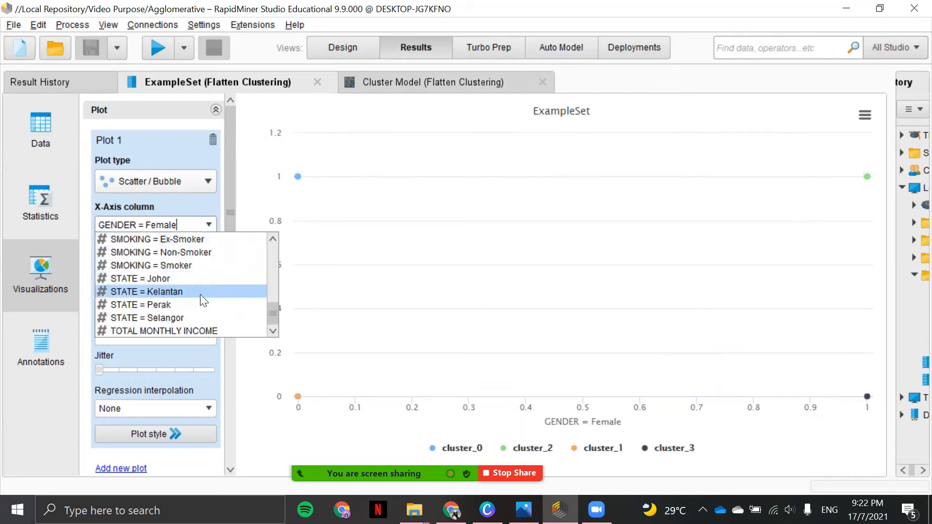
pyautogui.click(203, 329)
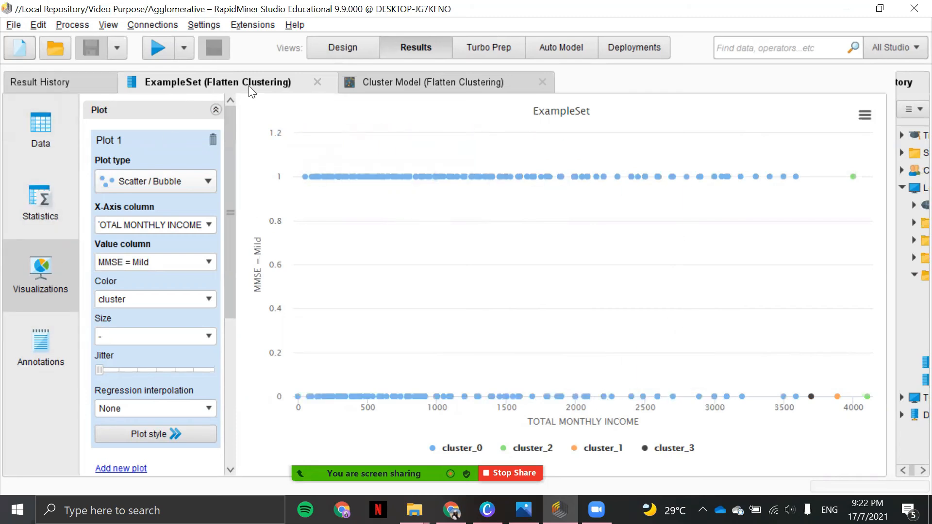
# Show the flattened cluster model as a tree graph and examine the item IDs belonging to the root set.
pyautogui.click(368, 86)
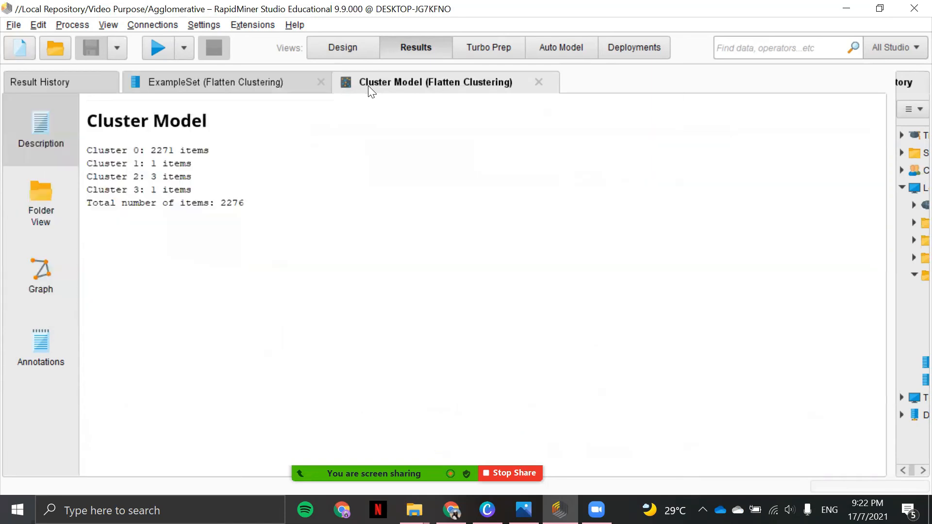
pyautogui.click(52, 282)
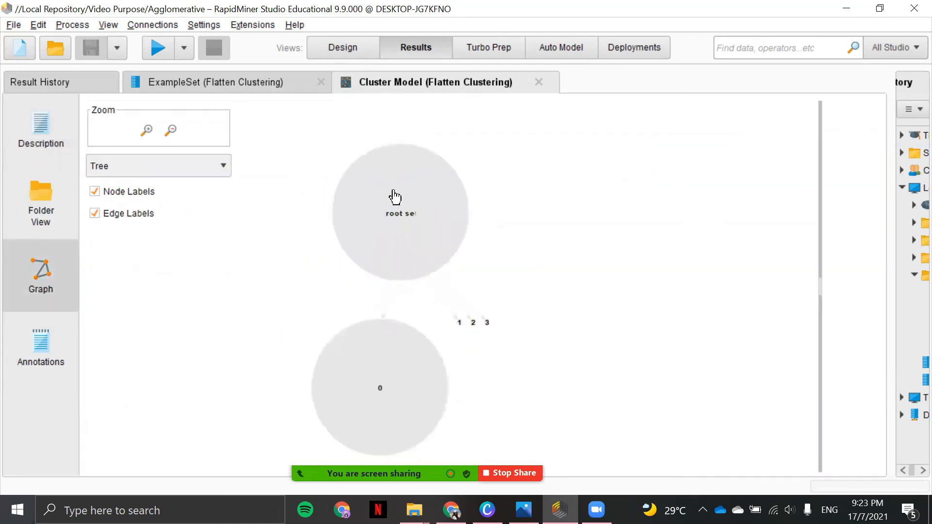
pyautogui.click(415, 214)
pyautogui.scroll(-2, 828, 204)
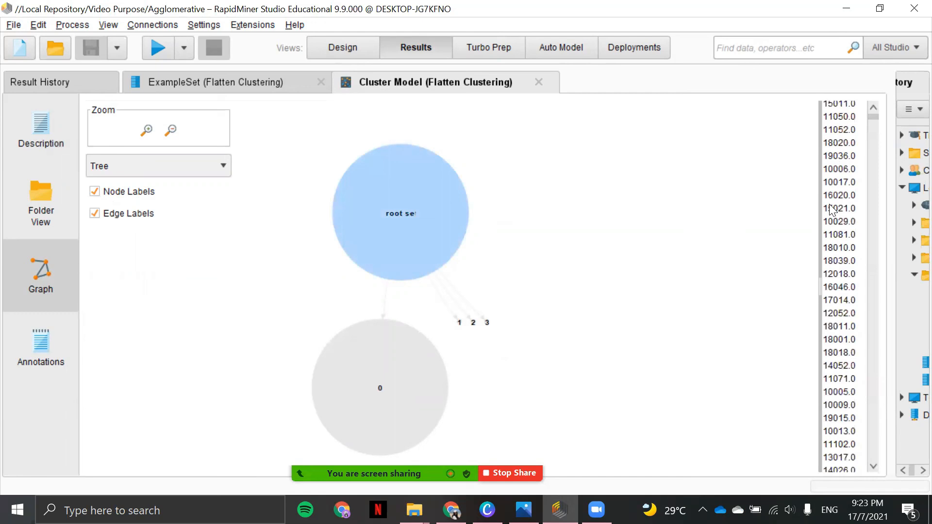
pyautogui.scroll(-3, 830, 199)
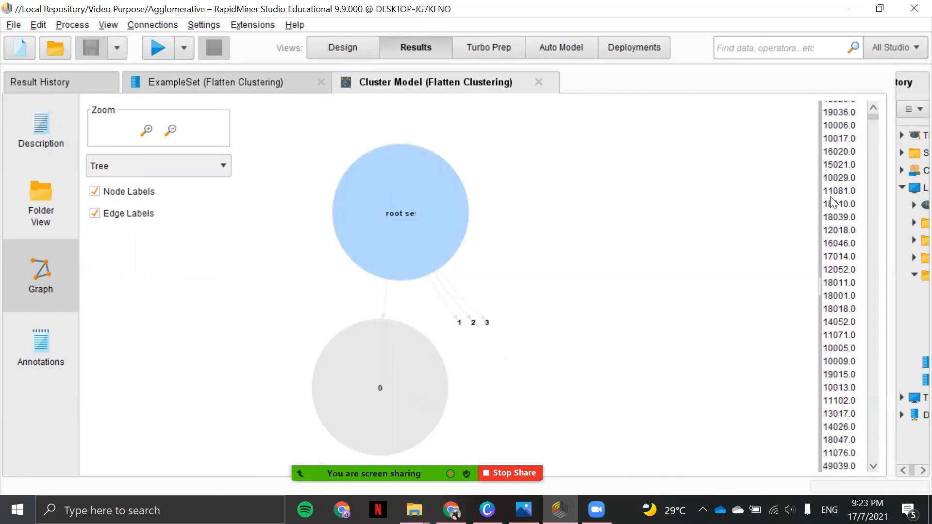
pyautogui.scroll(1, 831, 199)
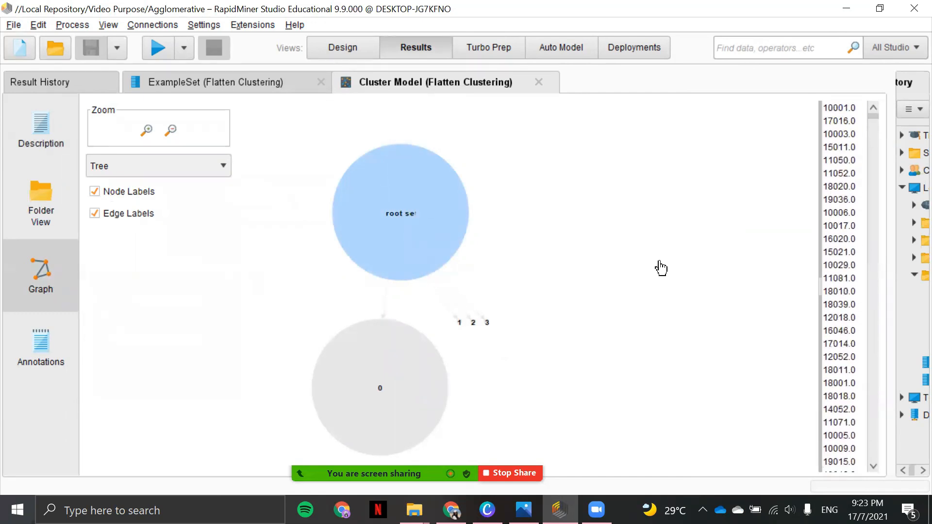
# Examine the item IDs belonging to each of the cluster nodes 0, 1, 2 and 3 in the tree graph.
pyautogui.click(428, 372)
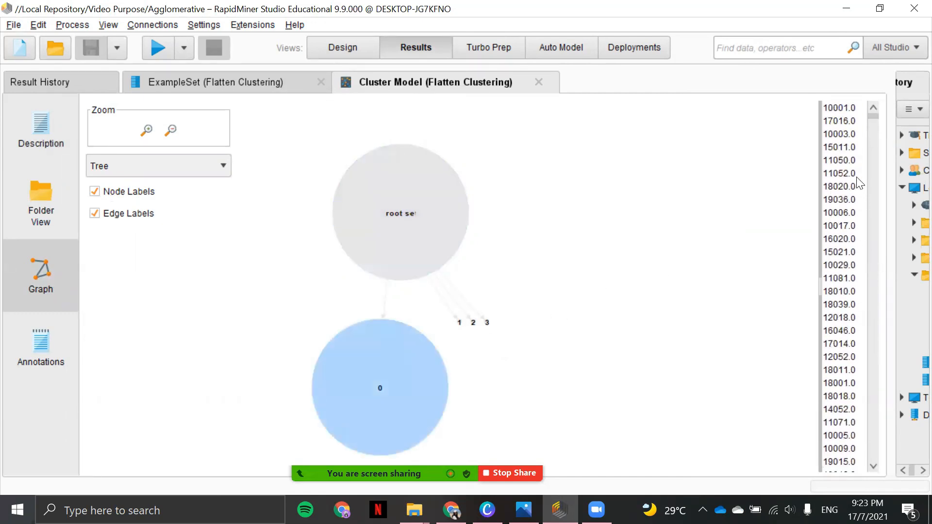
pyautogui.moveTo(870, 117); pyautogui.dragTo(871, 276)
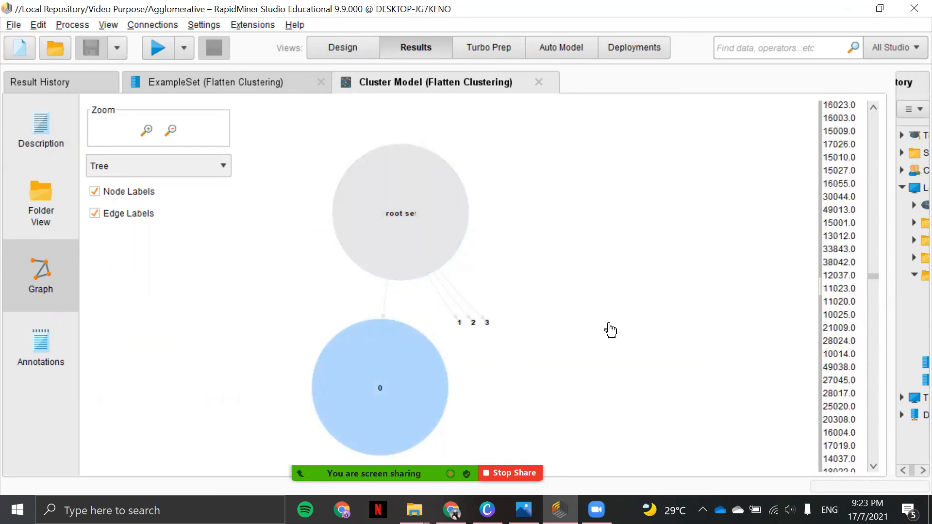
pyautogui.click(464, 329)
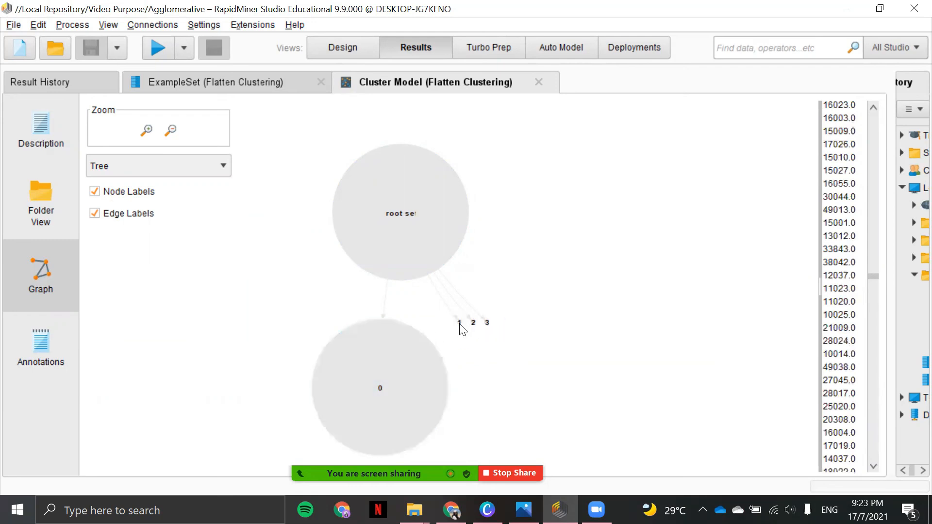
pyautogui.click(460, 324)
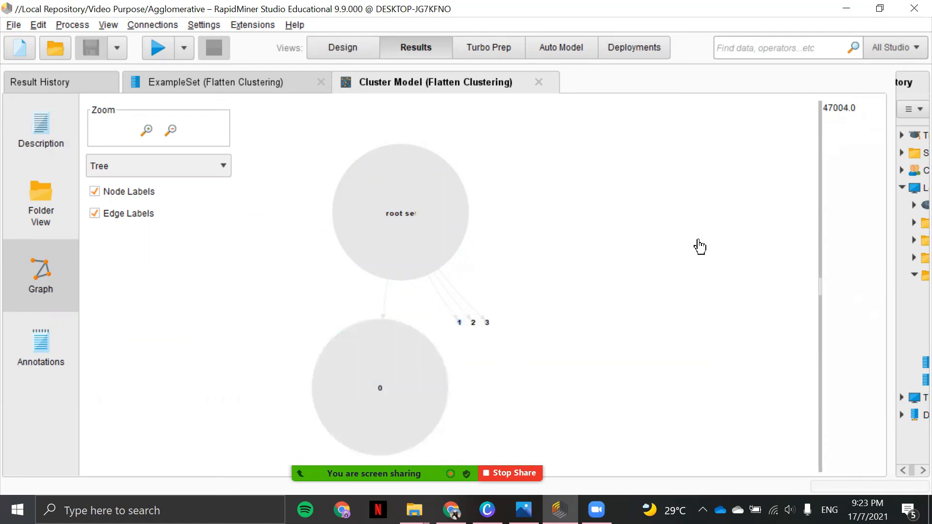
pyautogui.click(477, 329)
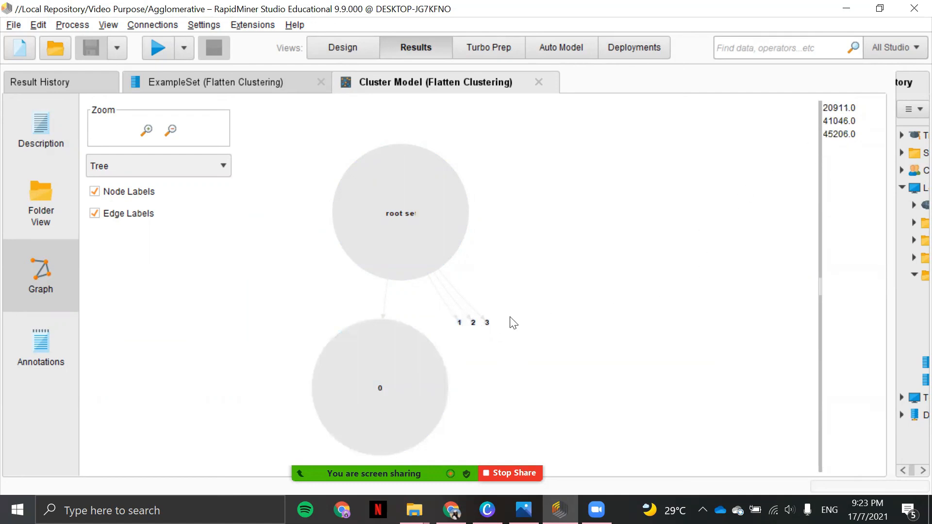
pyautogui.click(486, 325)
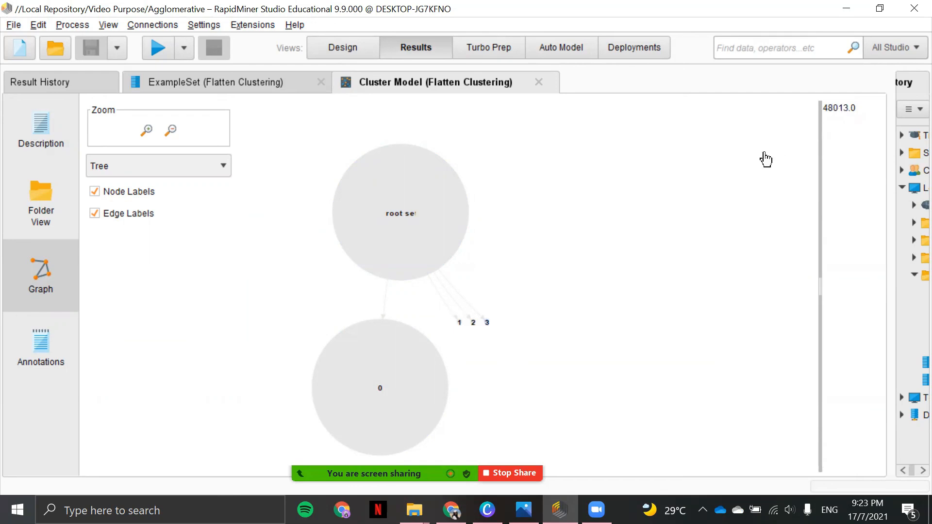